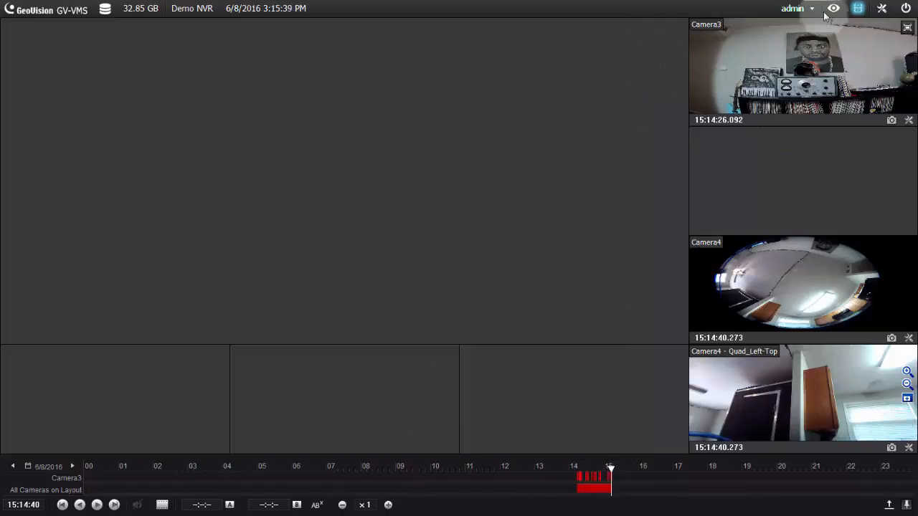
# Open the Backup tool for the recorded video and reposition its dialog
pyautogui.click(882, 9)
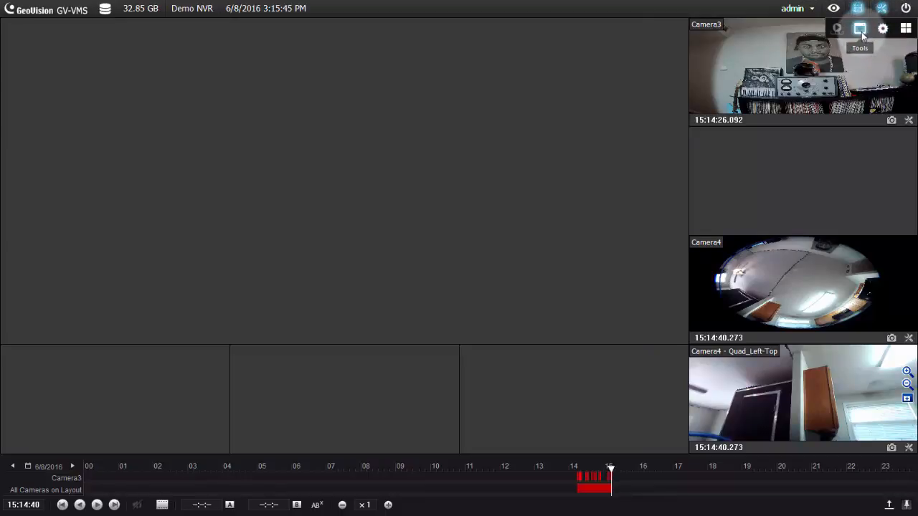
pyautogui.click(861, 30)
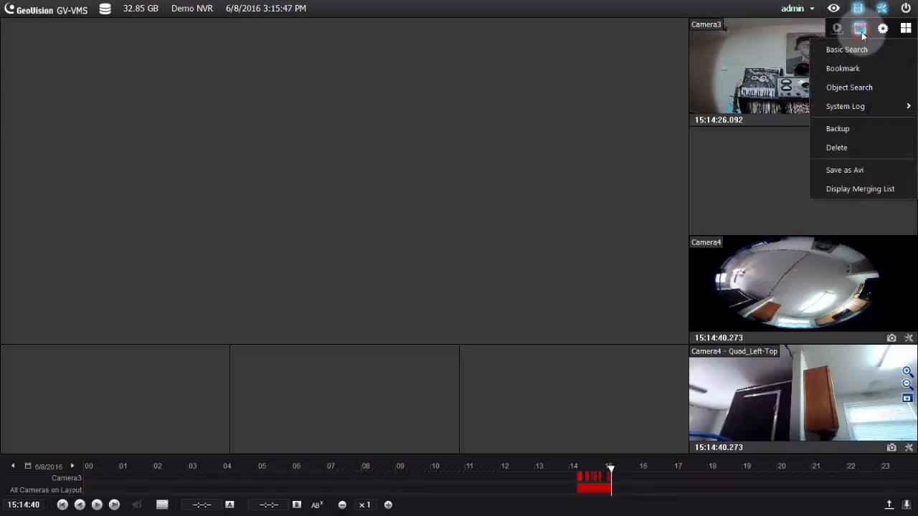
pyautogui.click(833, 131)
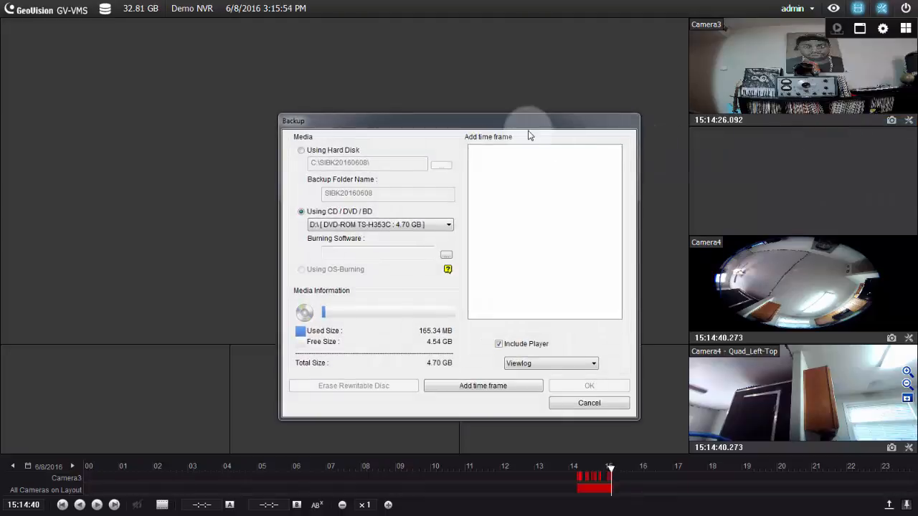
pyautogui.moveTo(506, 128); pyautogui.dragTo(481, 54)
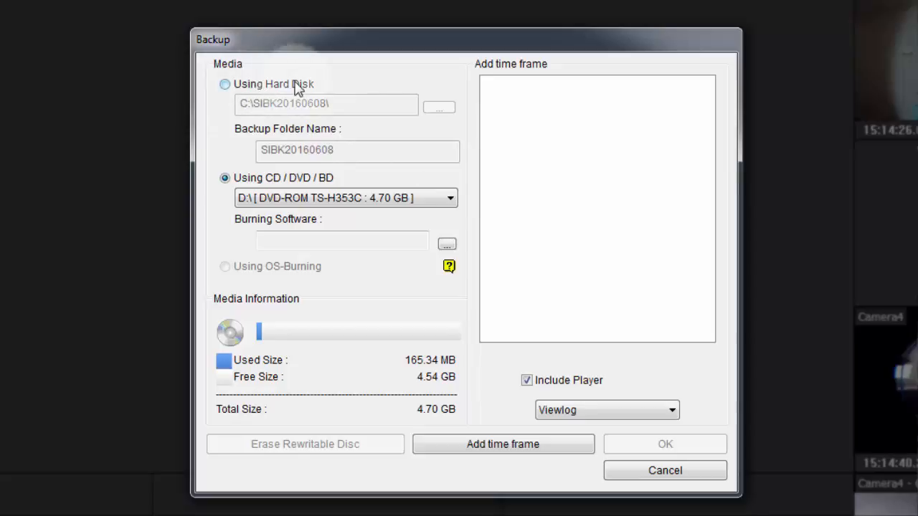
# Choose the hard disk as backup media and name the backup folder Demo Backup
pyautogui.click(225, 85)
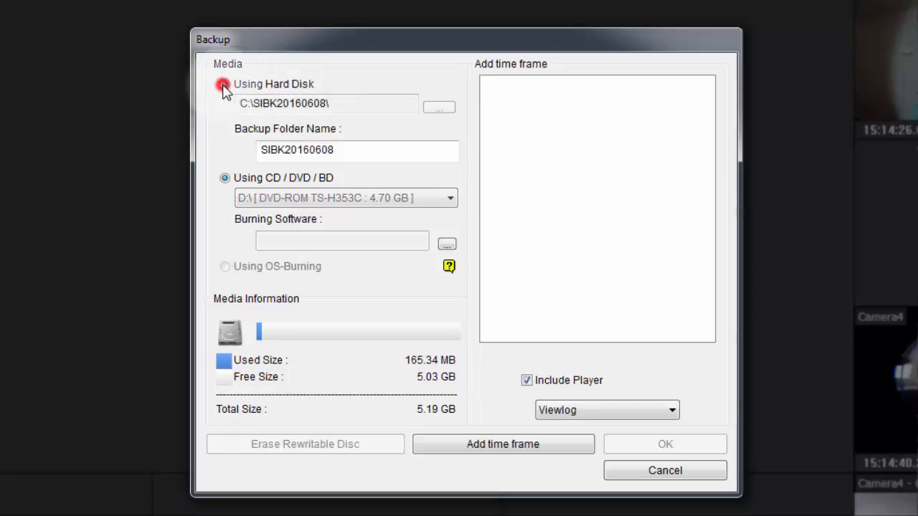
pyautogui.doubleClick(349, 149)
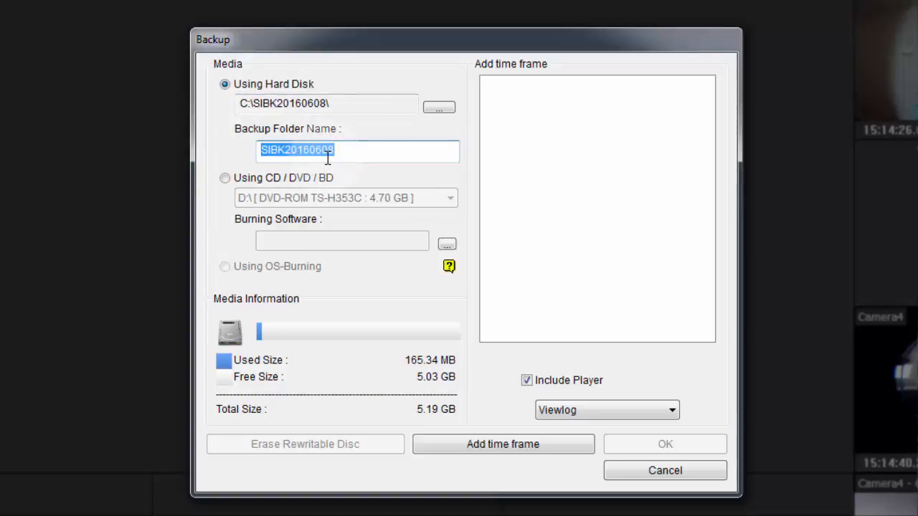
pyautogui.write('Demo B')
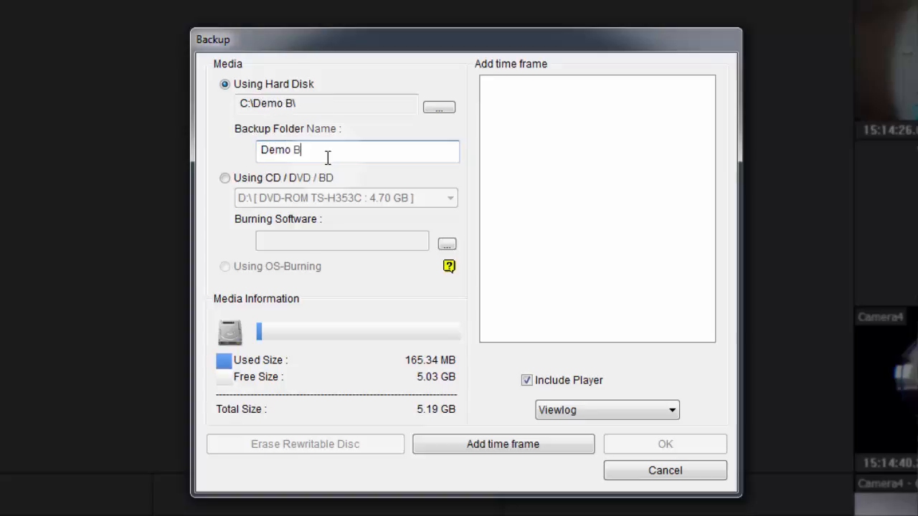
pyautogui.write('ackup')
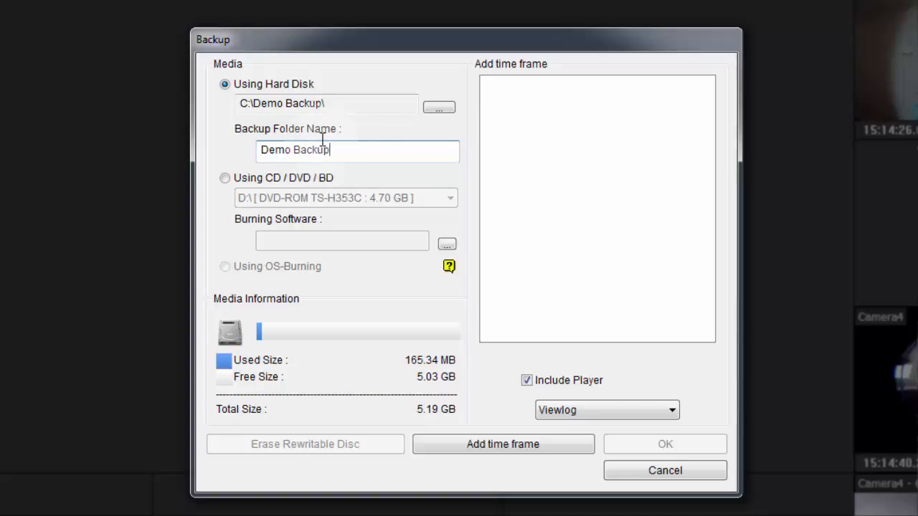
# Set the backup location to the Demo Save folder
pyautogui.click(438, 109)
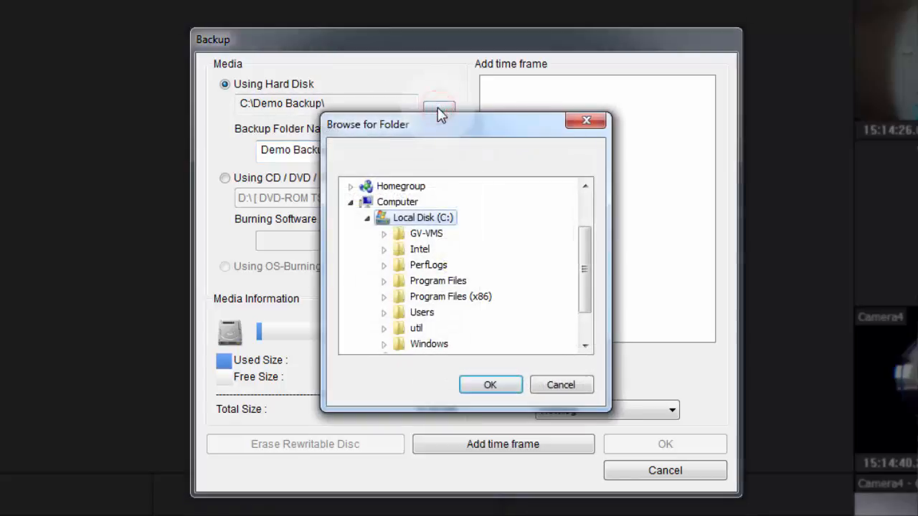
pyautogui.moveTo(581, 284); pyautogui.dragTo(582, 308)
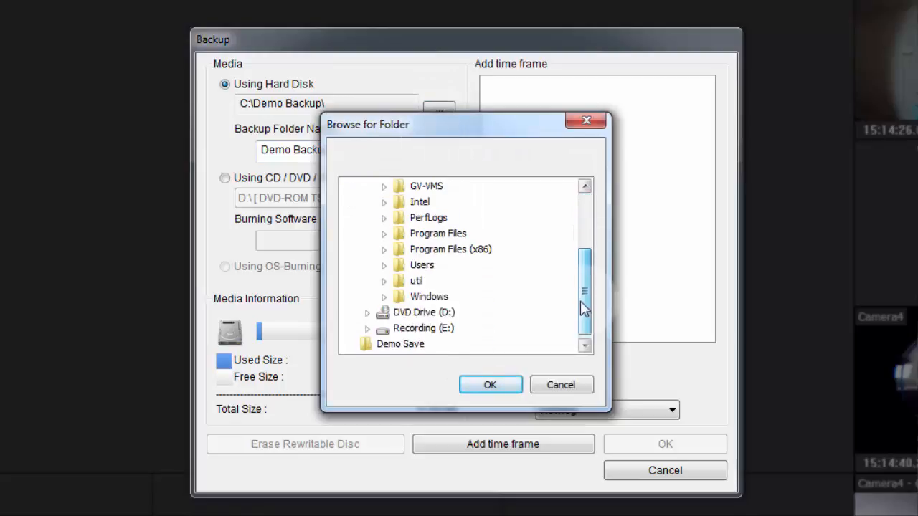
pyautogui.click(405, 349)
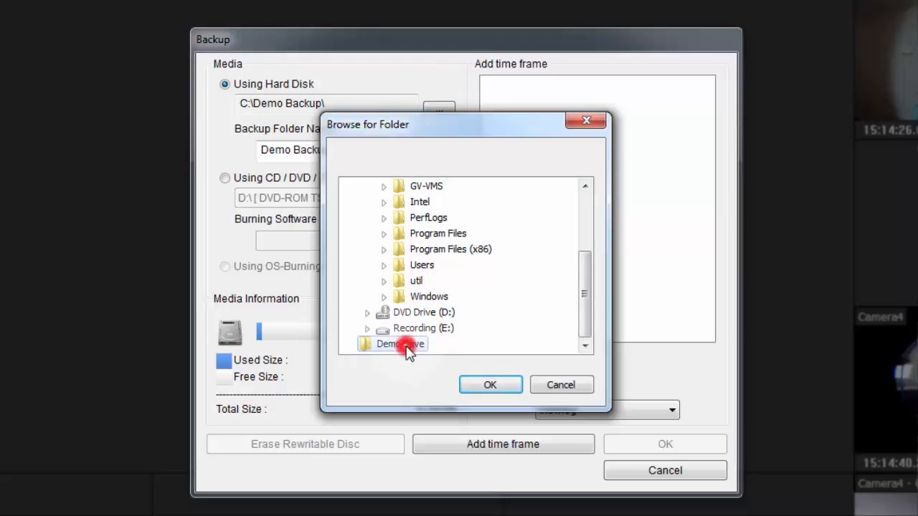
pyautogui.click(491, 390)
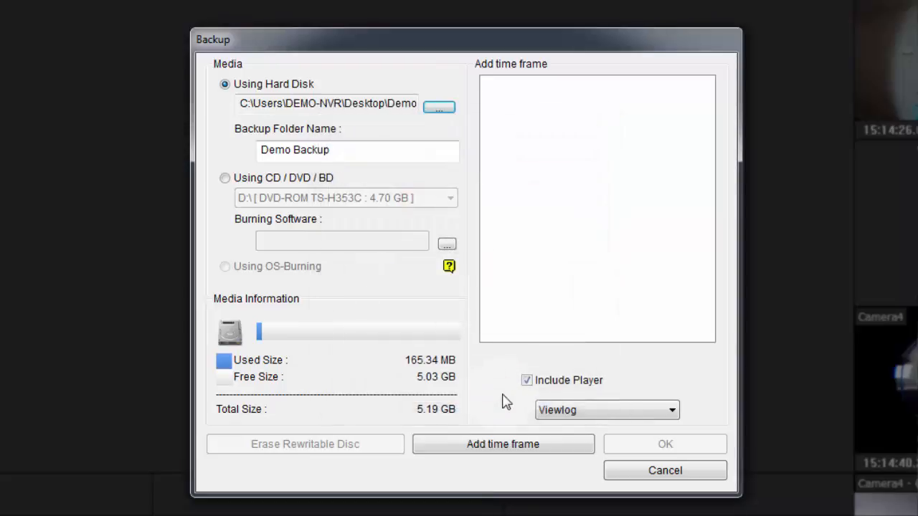
# Start a new backup time frame running from 6/7/2016 16:10:00 to 6/7/2016 16:13:59
pyautogui.click(502, 444)
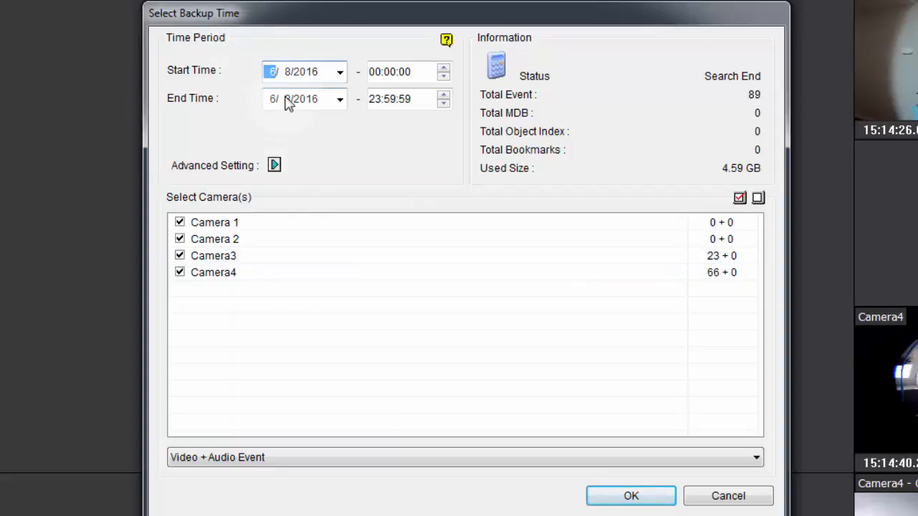
pyautogui.click(287, 73)
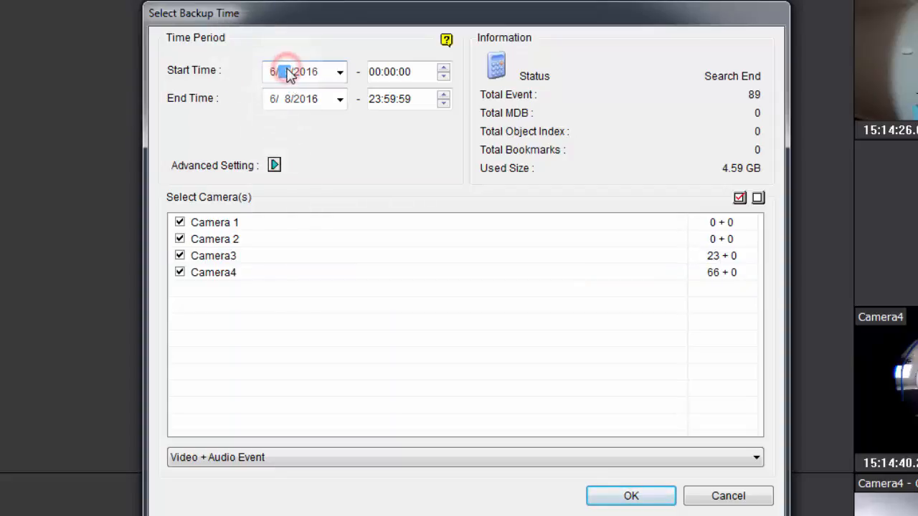
pyautogui.write('7')
pyautogui.click(370, 72)
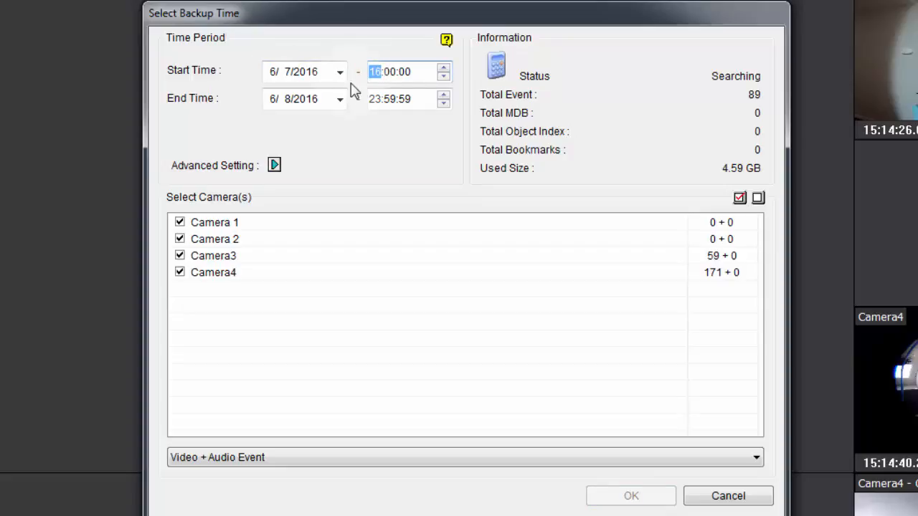
pyautogui.click(387, 72)
pyautogui.write('10')
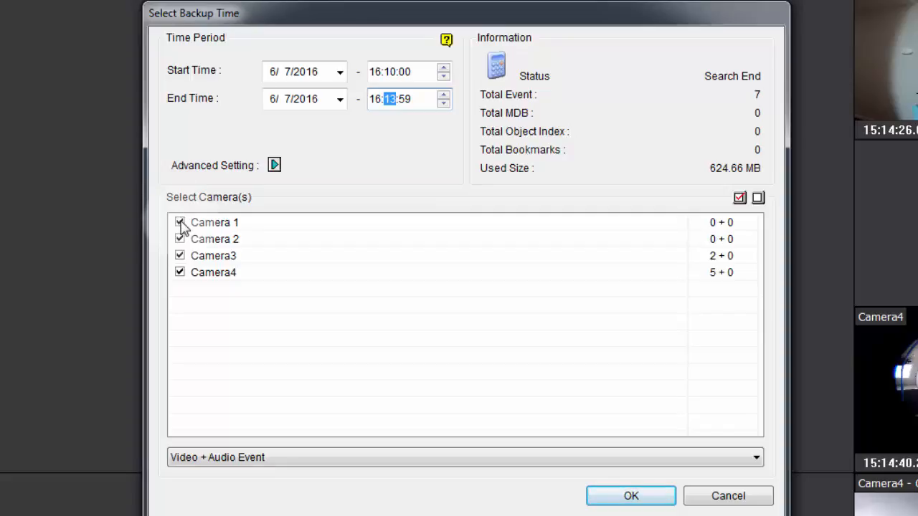
# Exclude Camera 1 and Camera 2 from the time frame, and reselect all cameras at once
pyautogui.click(179, 222)
pyautogui.click(180, 238)
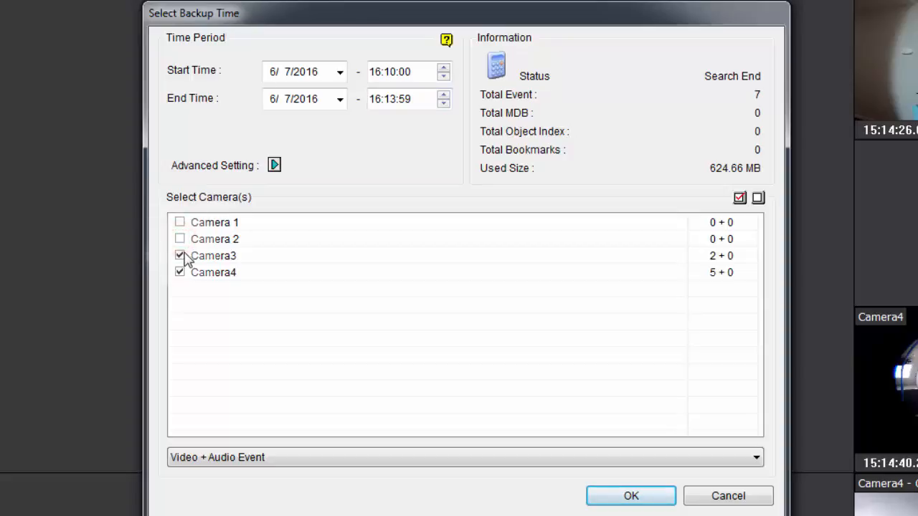
pyautogui.click(739, 199)
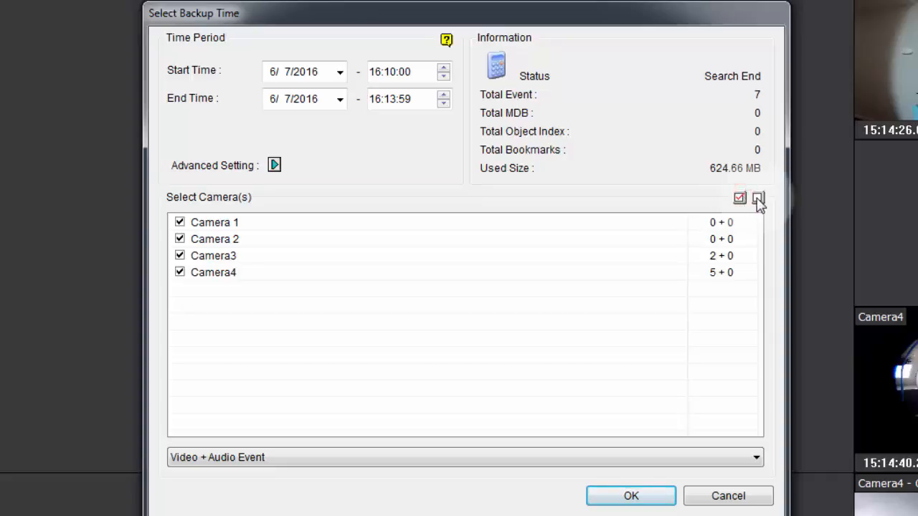
# Clear the camera selection, include only Camera4, and add the time frame to the backup
pyautogui.click(758, 199)
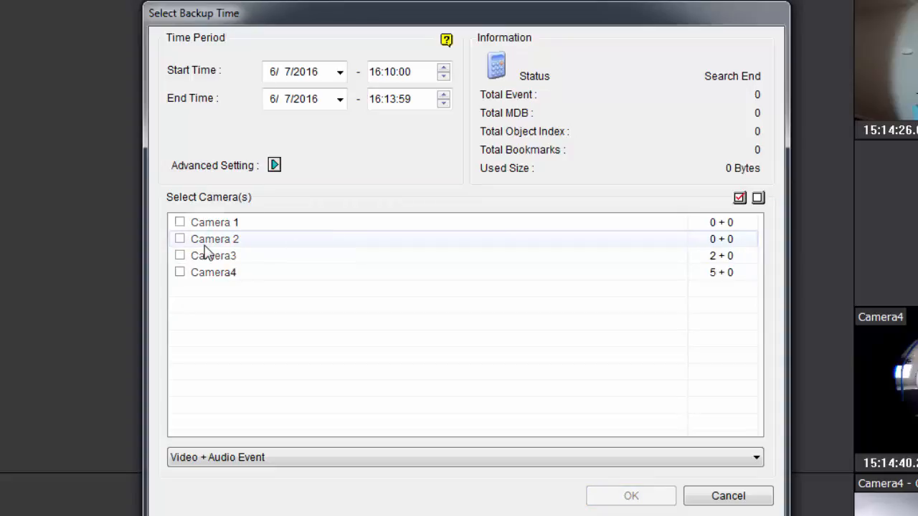
pyautogui.click(180, 273)
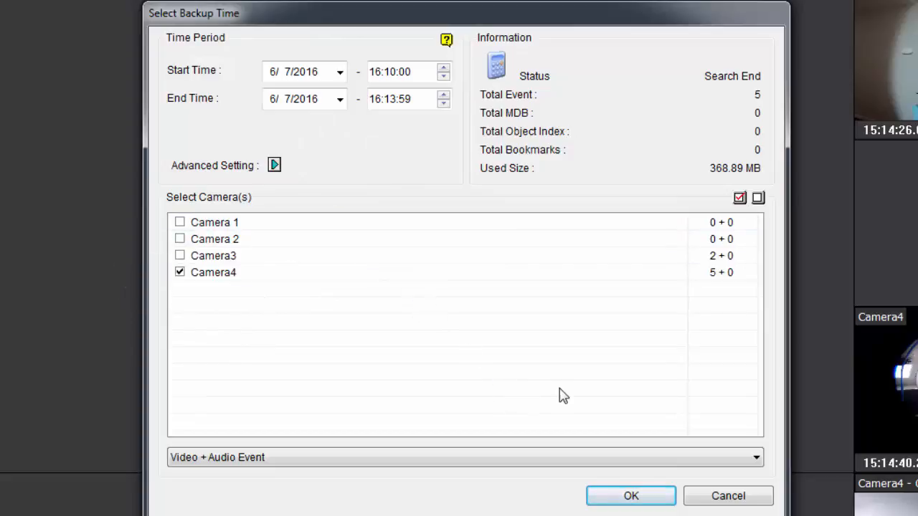
pyautogui.click(612, 498)
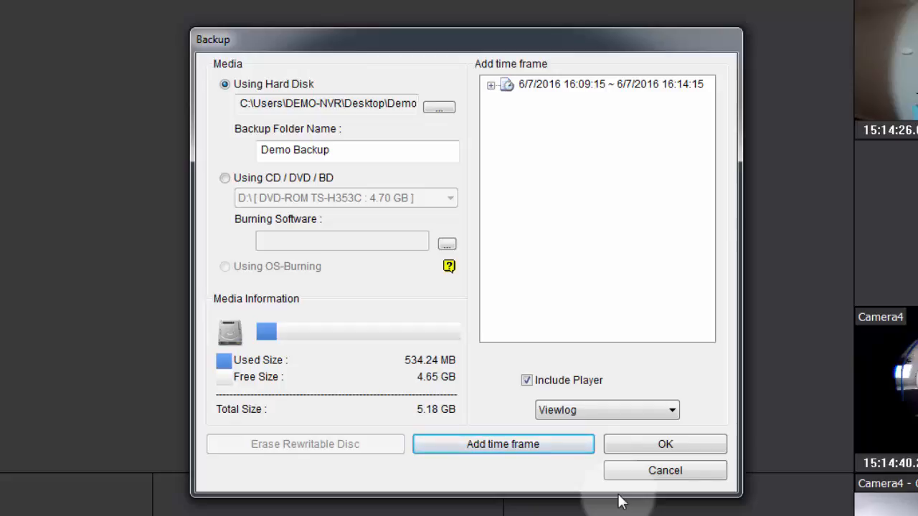
# Start a second backup time frame running from 6/7/2016 16:17:00 to 6/7/2016 16:20:59
pyautogui.click(523, 445)
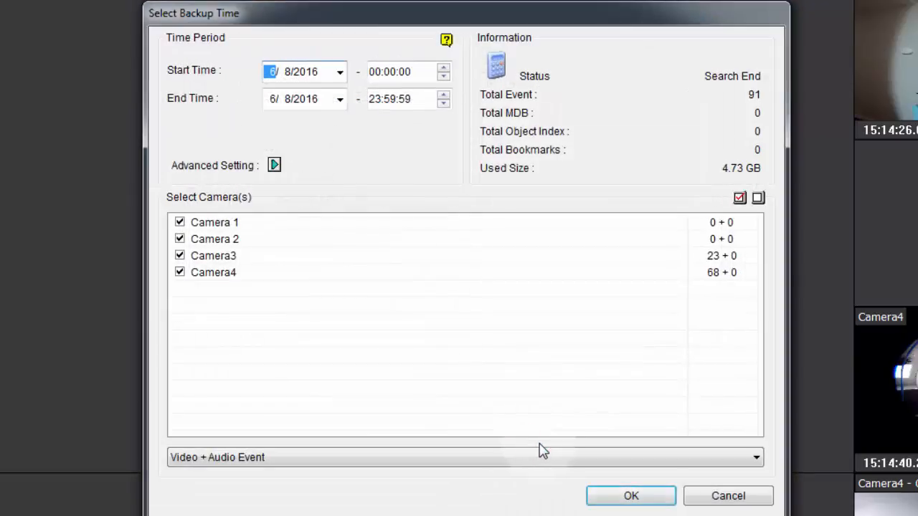
pyautogui.click(288, 72)
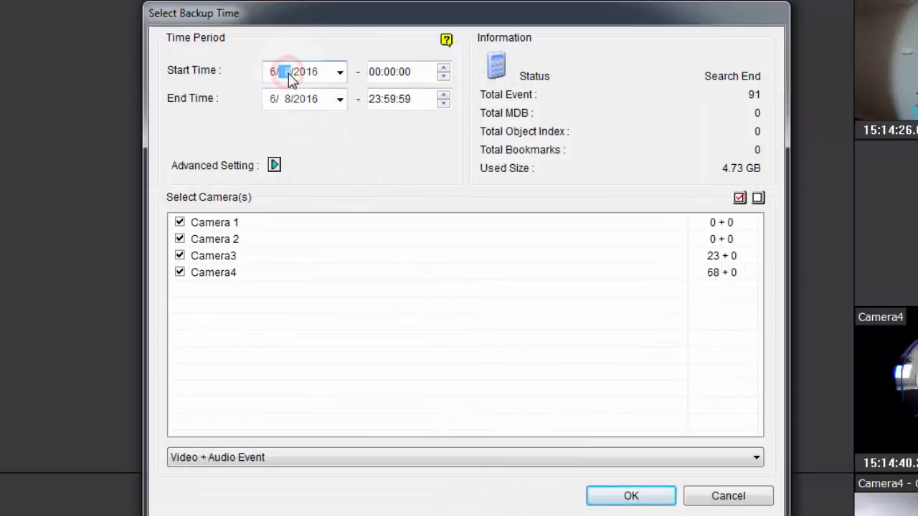
pyautogui.write('7')
pyautogui.click(285, 99)
pyautogui.write('7')
pyautogui.click(373, 72)
pyautogui.write('1617')
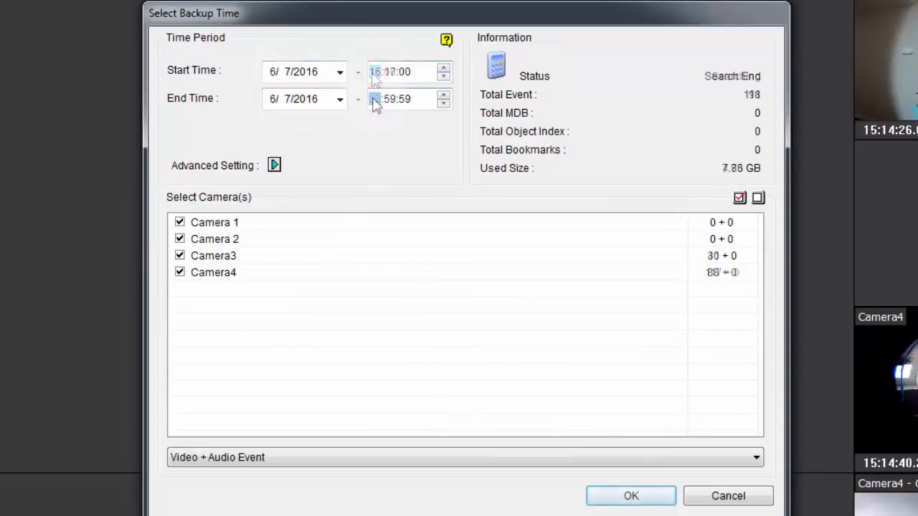
pyautogui.click(373, 100)
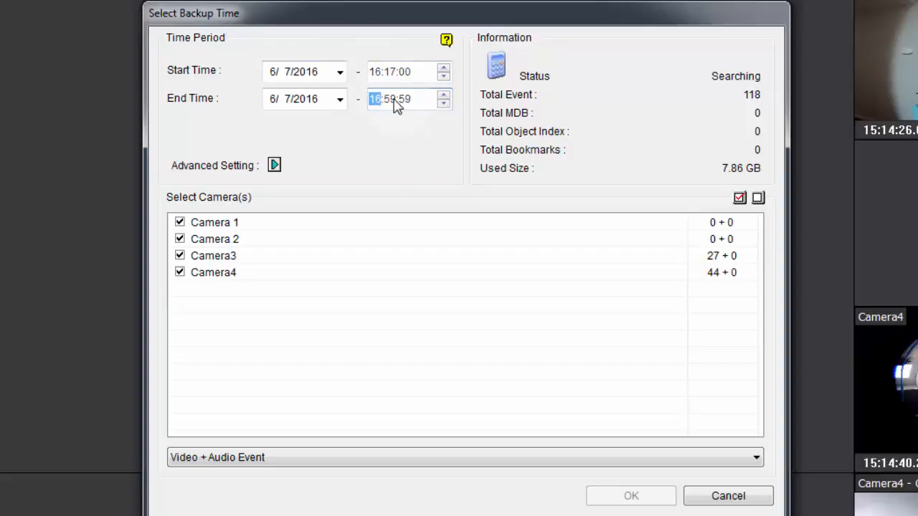
pyautogui.write('16')
pyautogui.click(389, 100)
pyautogui.write('20')
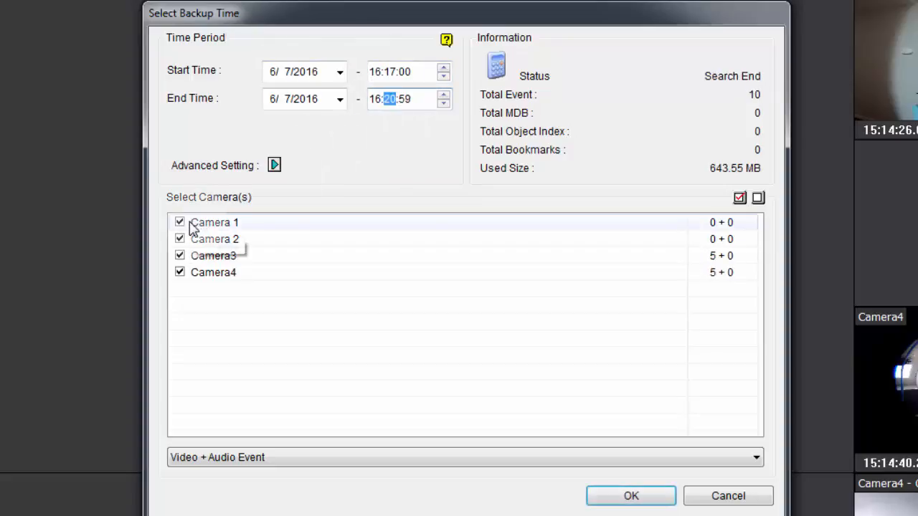
# Limit the second time frame to Camera3 only and add it to the backup
pyautogui.click(757, 198)
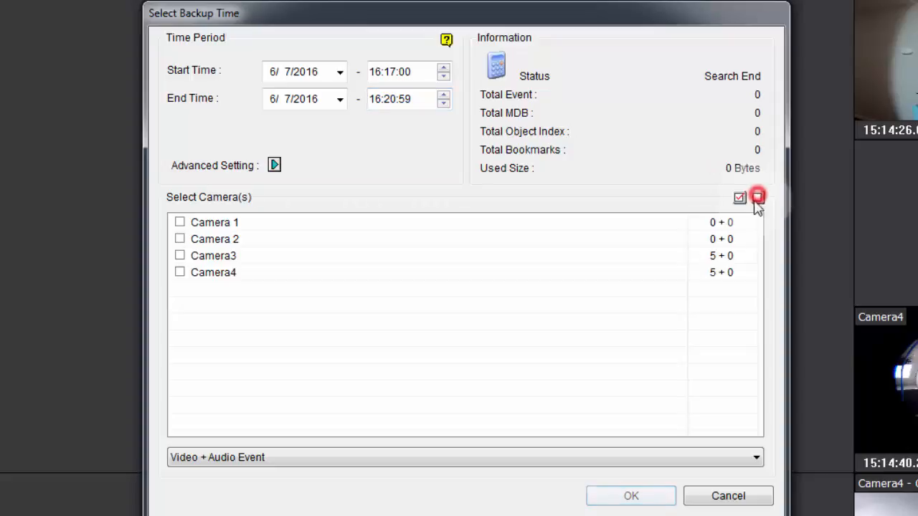
pyautogui.click(180, 256)
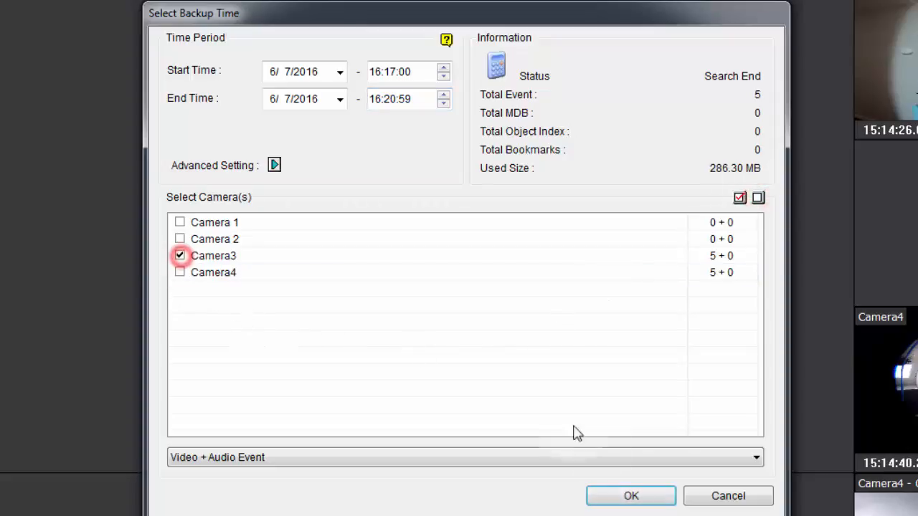
pyautogui.click(631, 497)
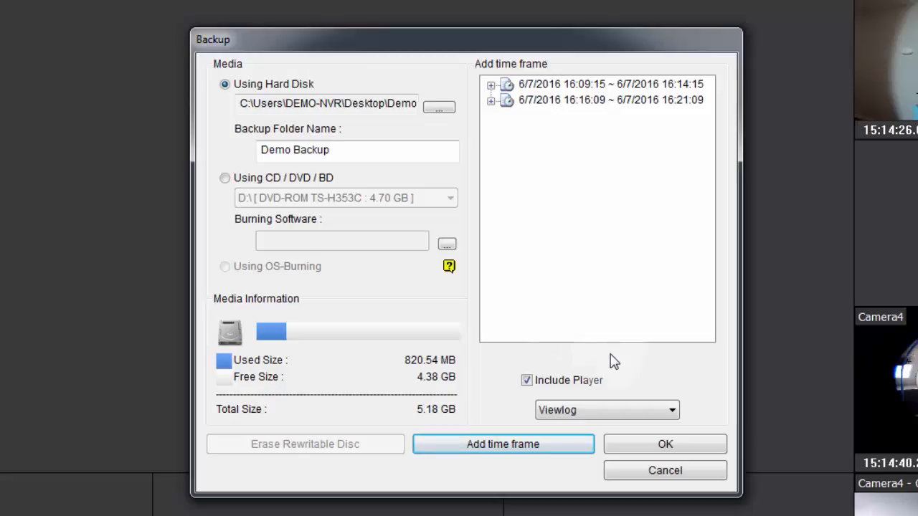
# Run the backup of both time frames and dismiss the completion notice
pyautogui.click(652, 447)
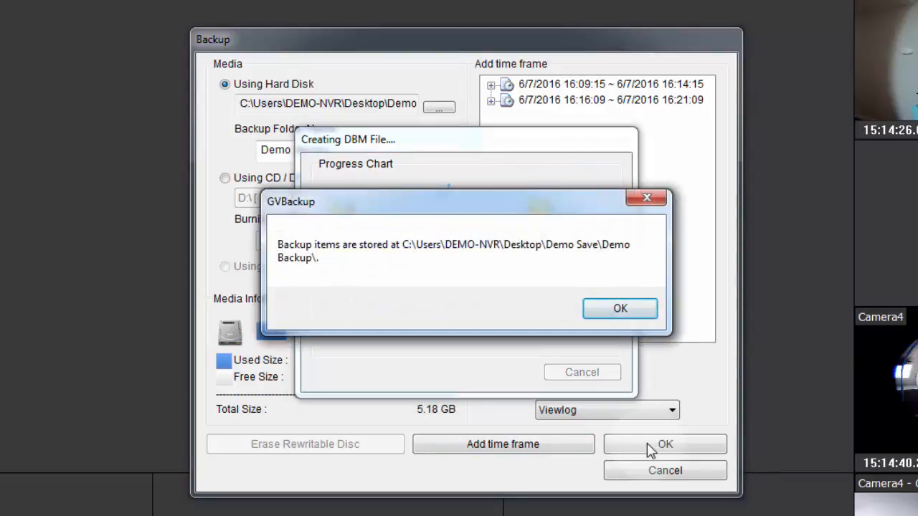
pyautogui.click(621, 313)
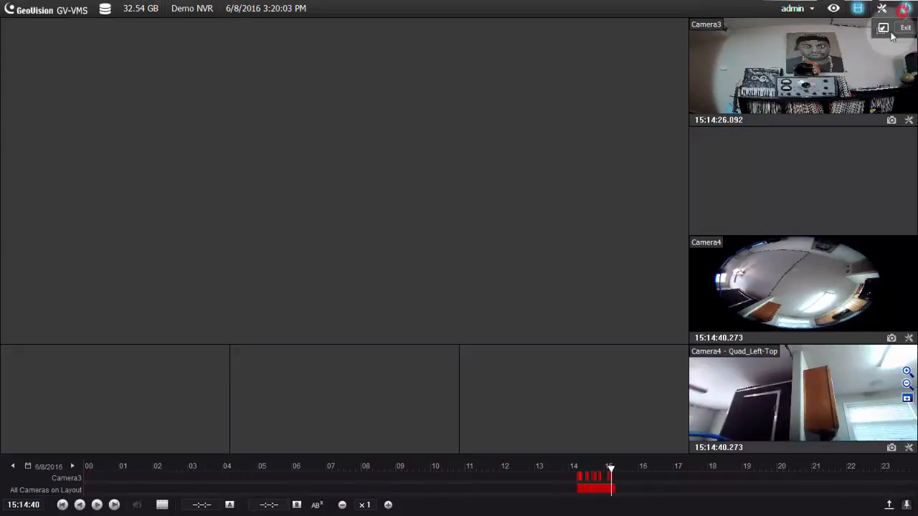
# Minimize GV-VMS to the desktop and open the Demo Backup folder inside Demo Save in a fresh Explorer window
pyautogui.click(882, 9)
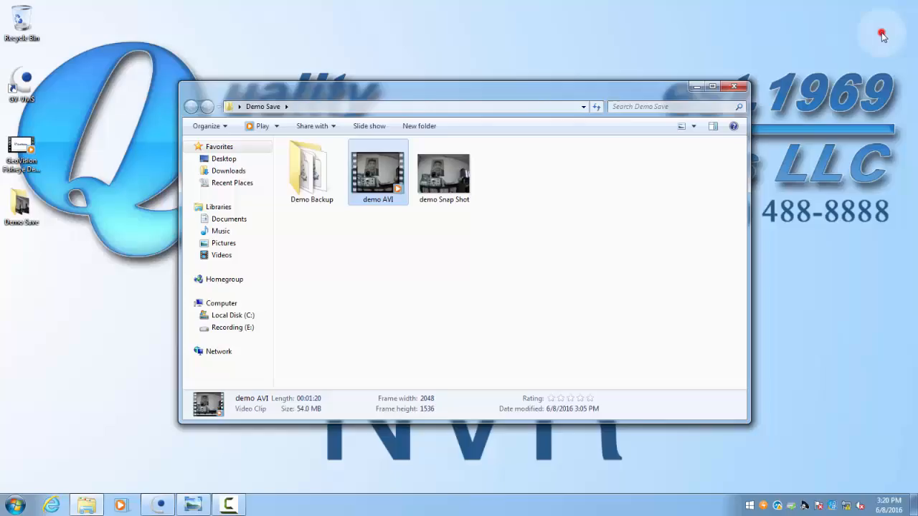
pyautogui.click(733, 86)
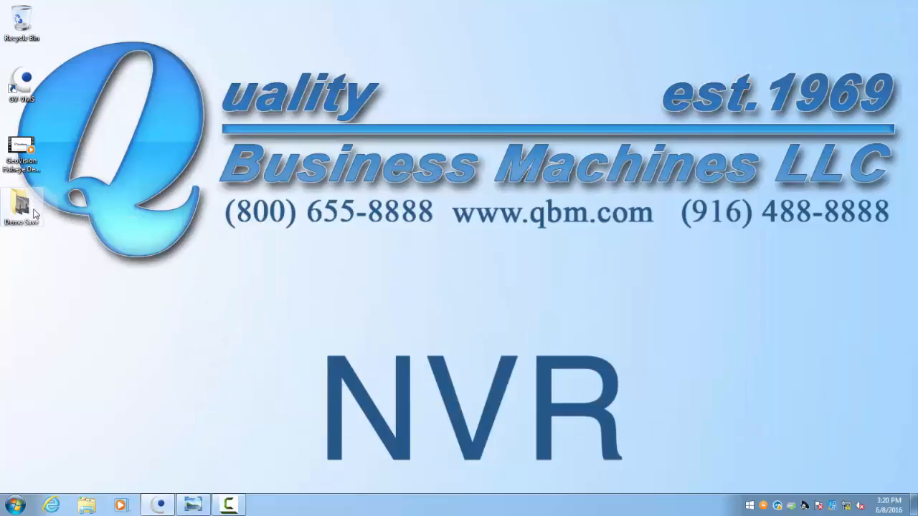
pyautogui.doubleClick(26, 209)
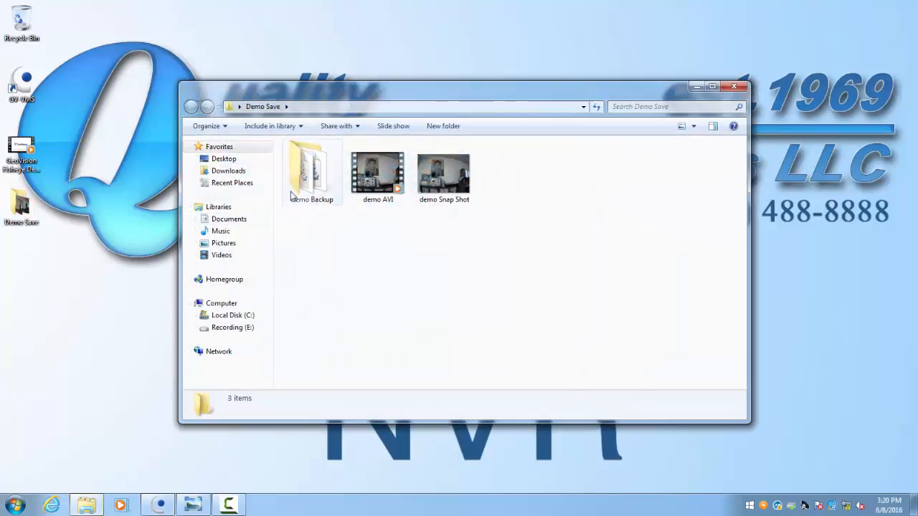
pyautogui.doubleClick(309, 180)
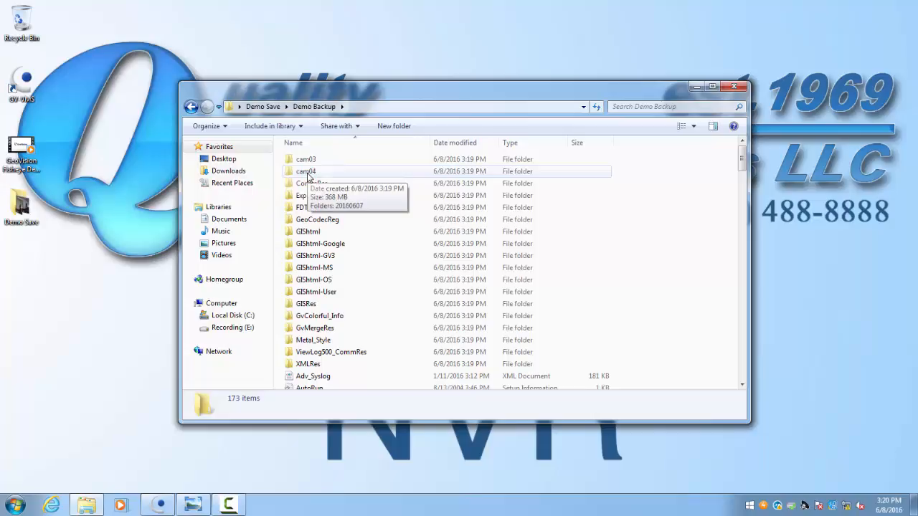
pyautogui.doubleClick(312, 162)
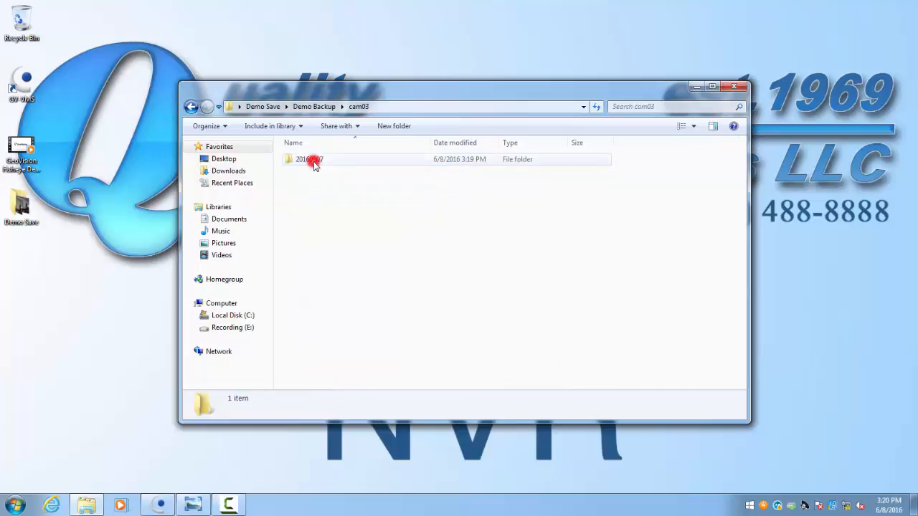
pyautogui.doubleClick(312, 162)
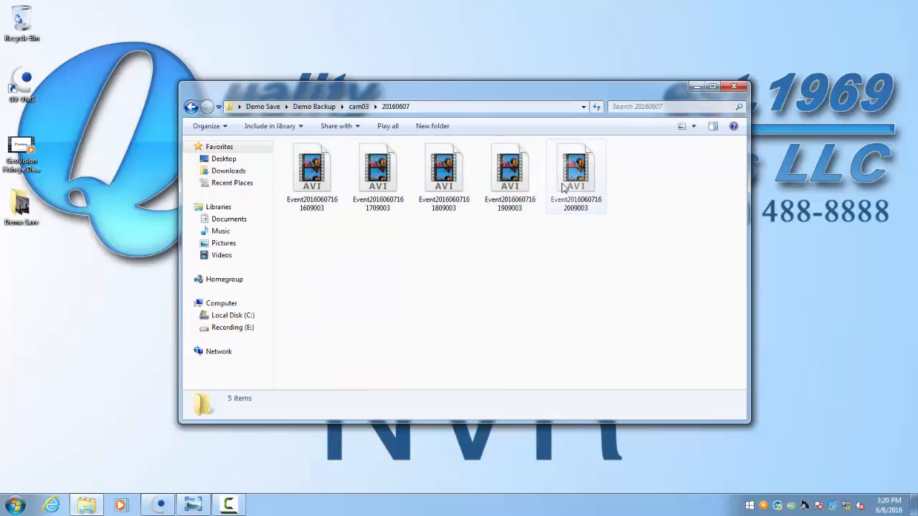
pyautogui.doubleClick(309, 172)
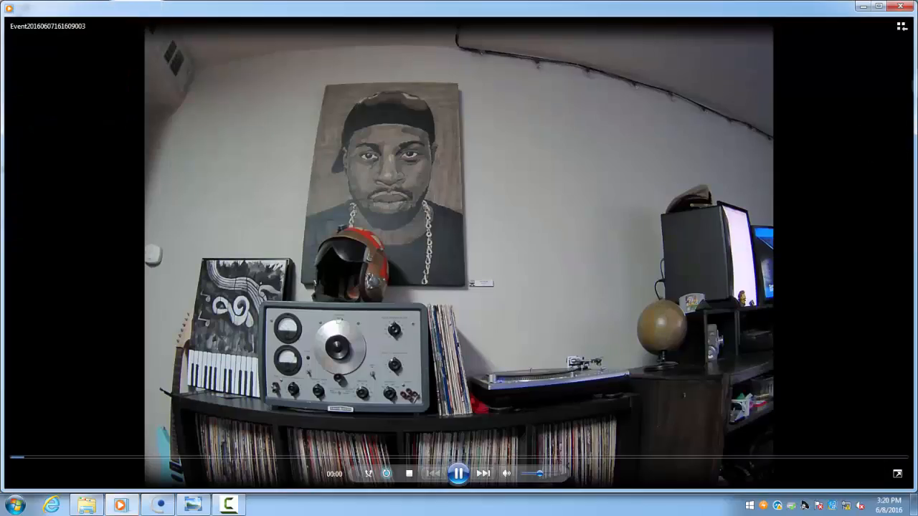
pyautogui.click(899, 7)
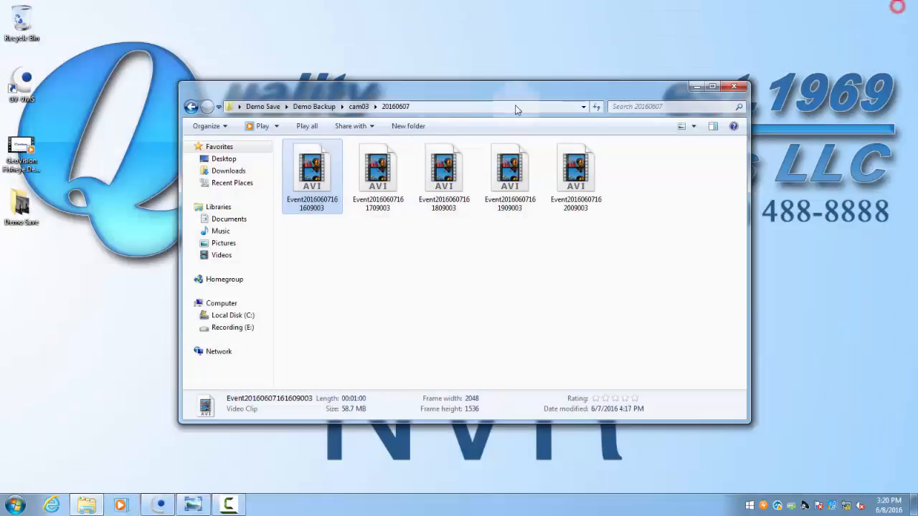
# Return to the Demo Backup folder, launch the EZViewLog500 application, and dismiss the audio hardware warning
pyautogui.click(191, 107)
pyautogui.click(191, 107)
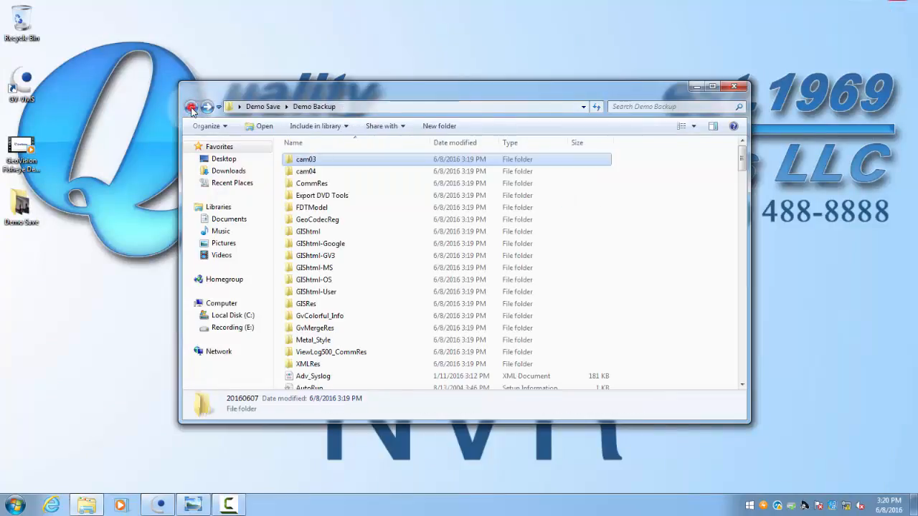
pyautogui.scroll(-7, 331, 219)
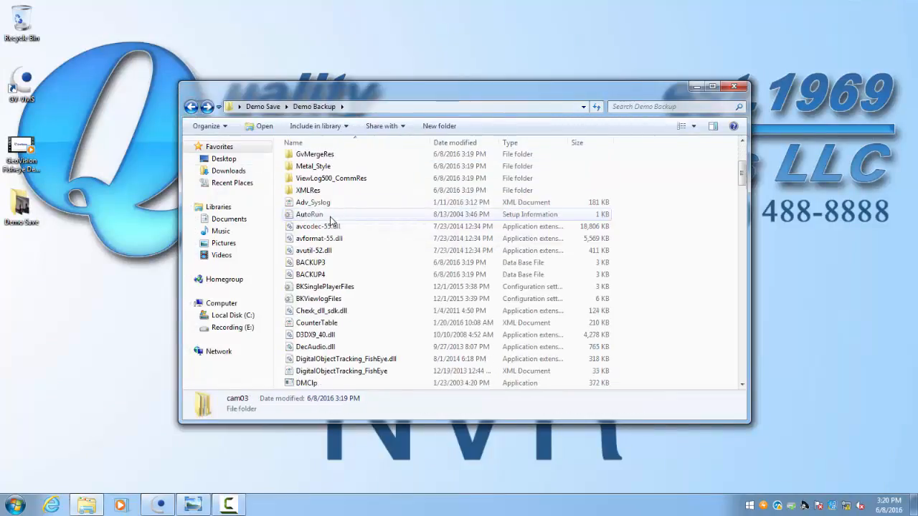
pyautogui.scroll(-4, 331, 219)
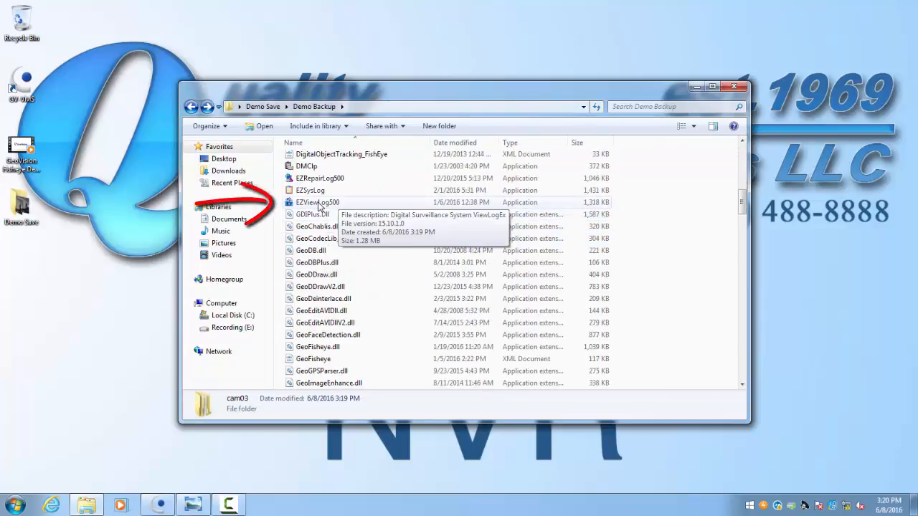
pyautogui.doubleClick(320, 207)
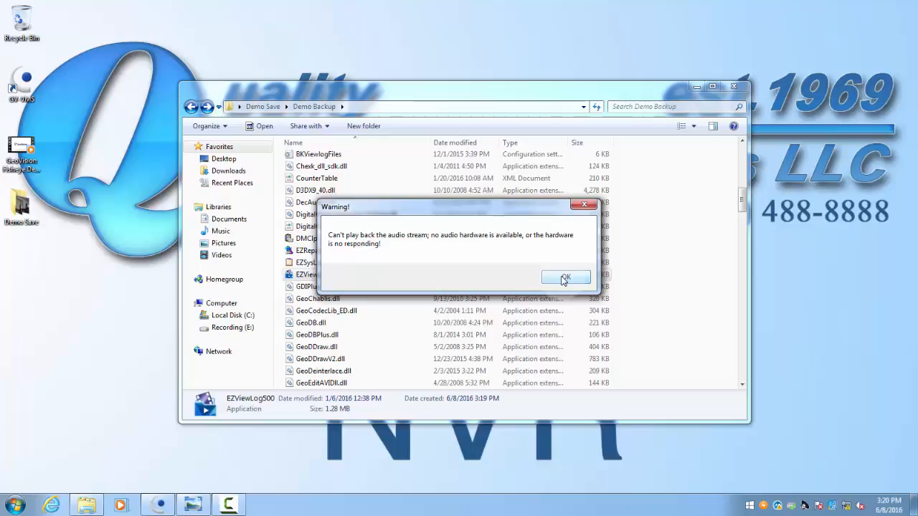
pyautogui.click(565, 279)
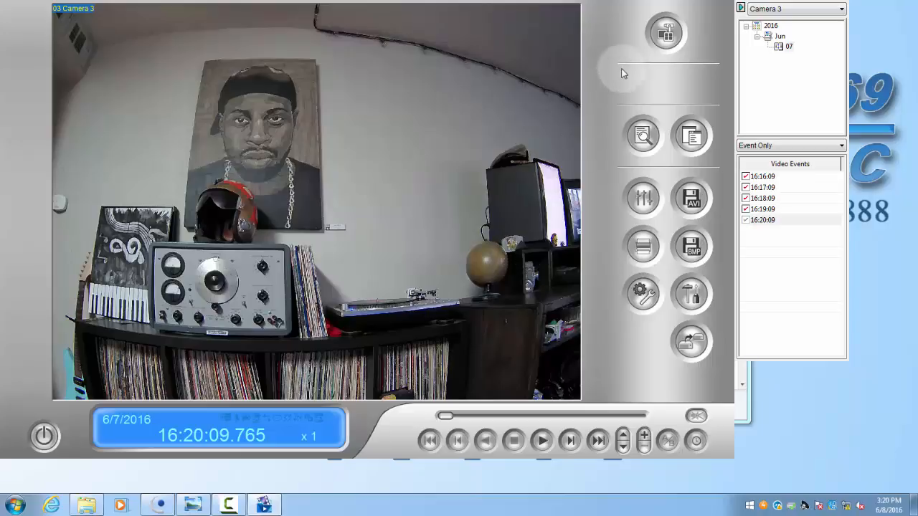
# Switch the backup viewer to Camera 4, play its 16:09:15 event, and stop the playback
pyautogui.click(839, 10)
pyautogui.click(785, 28)
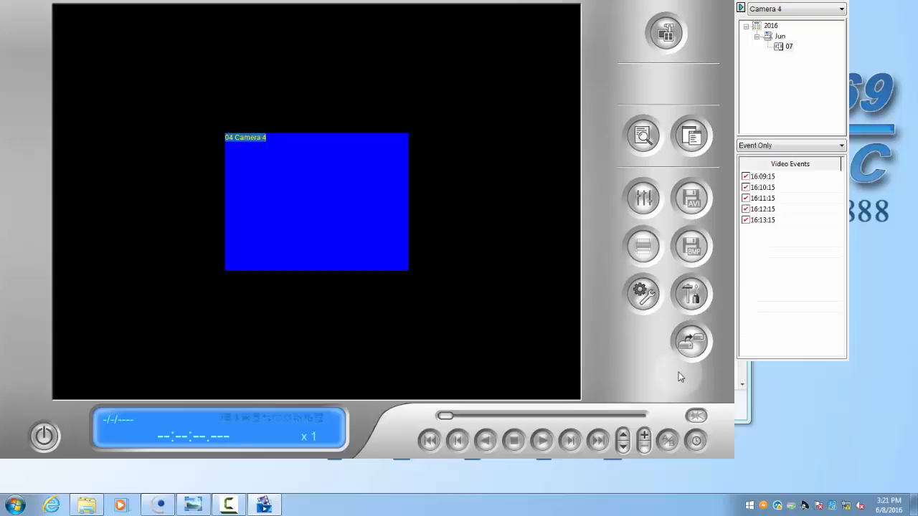
pyautogui.click(764, 177)
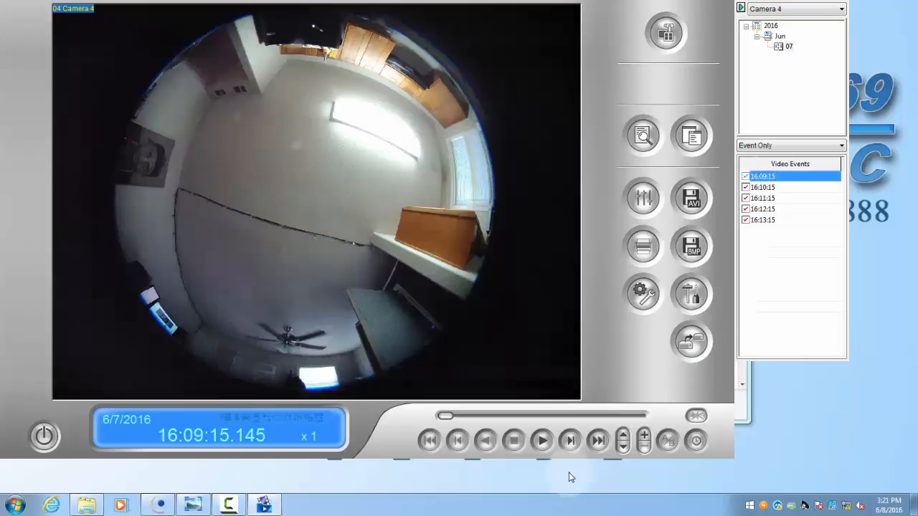
pyautogui.click(543, 444)
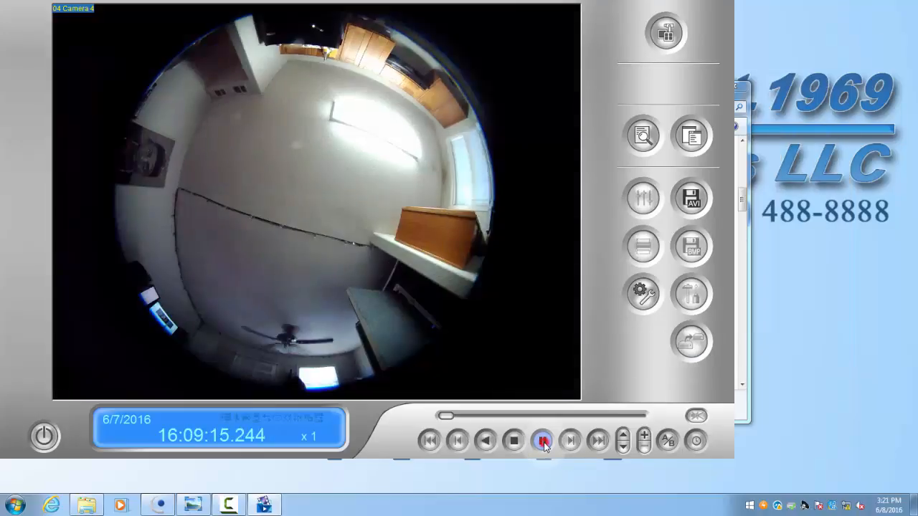
pyautogui.click(513, 442)
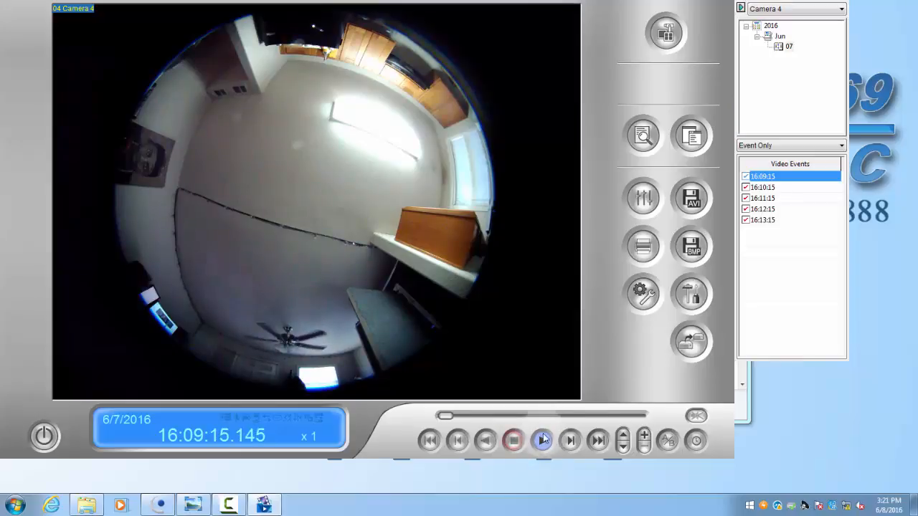
pyautogui.click(638, 446)
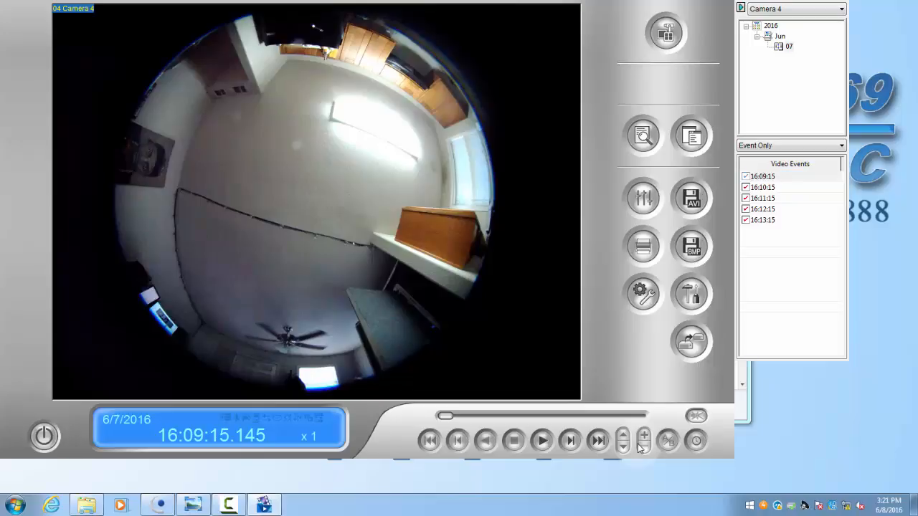